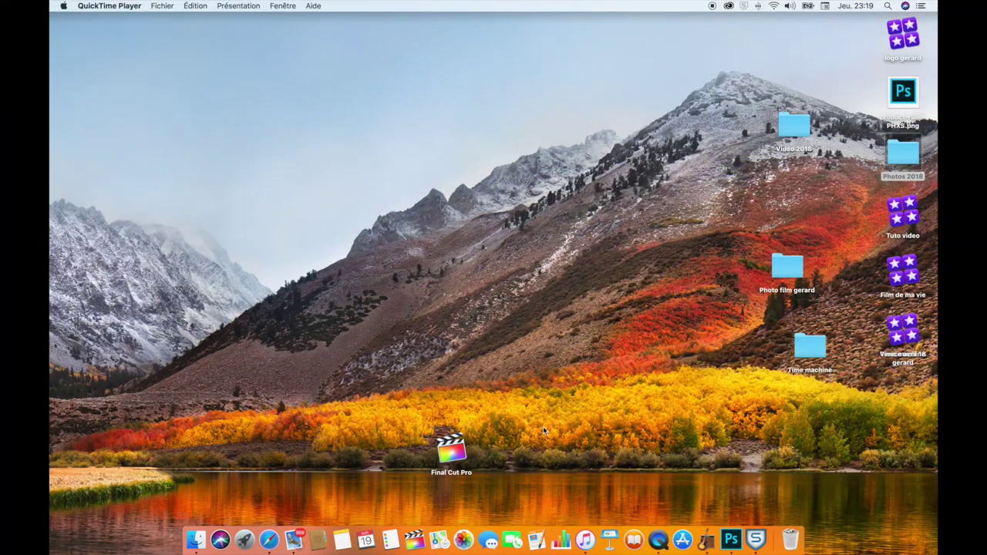
# Open IMG_0406.JPG from Photos 2018 > Photos anchorage Janvier > Mercredi montagne, accepting the colour profile.
pyautogui.click(732, 540)
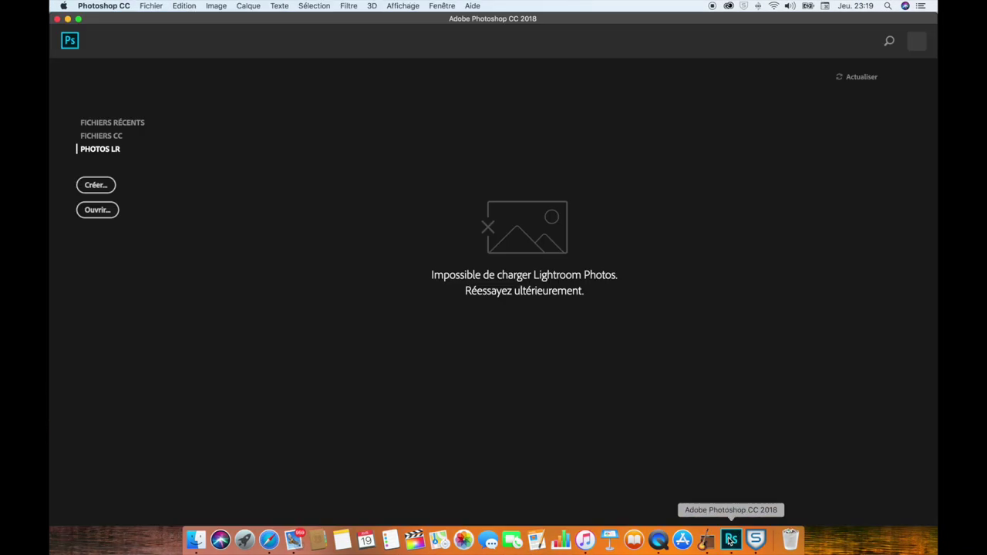
pyautogui.click(91, 212)
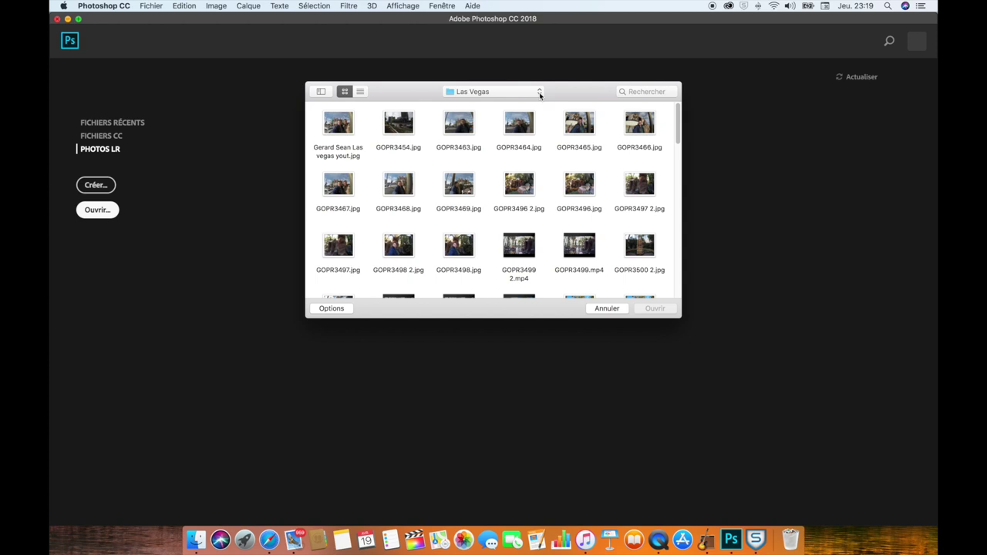
pyautogui.click(539, 92)
pyautogui.click(475, 103)
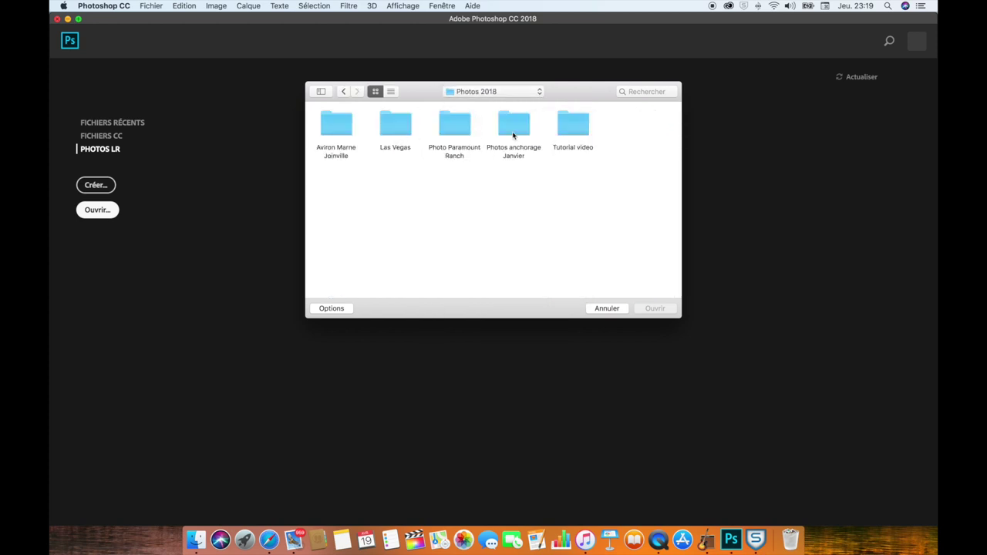
pyautogui.doubleClick(513, 131)
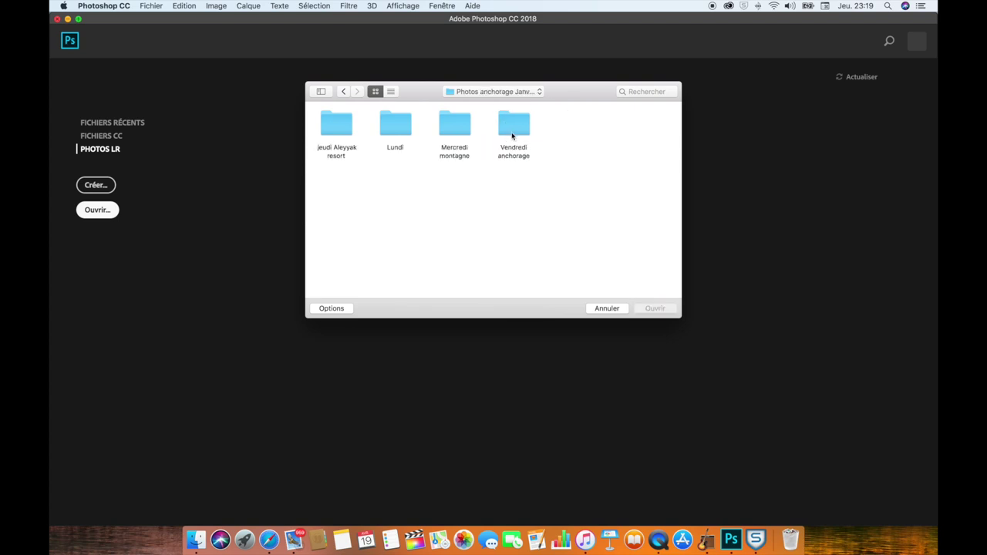
pyautogui.doubleClick(455, 131)
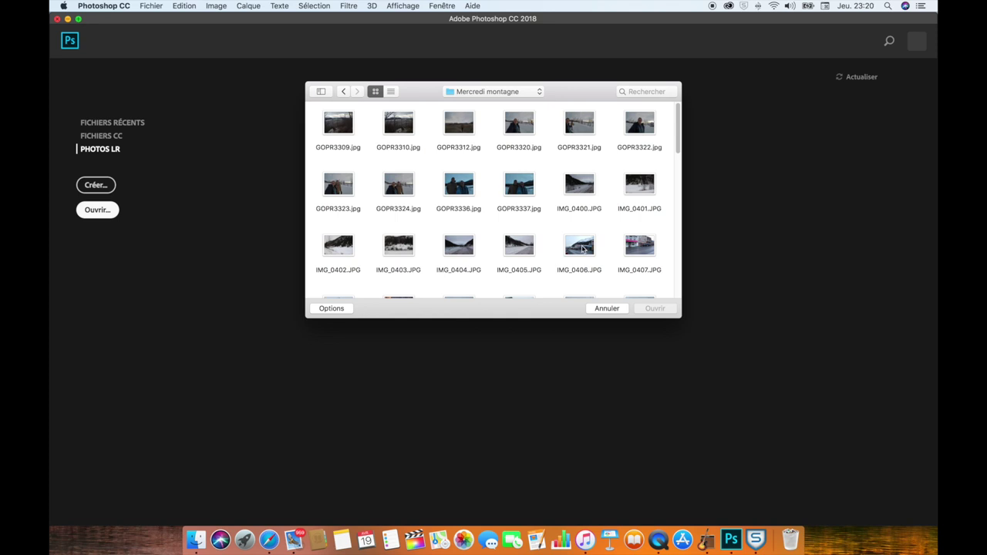
pyautogui.doubleClick(583, 247)
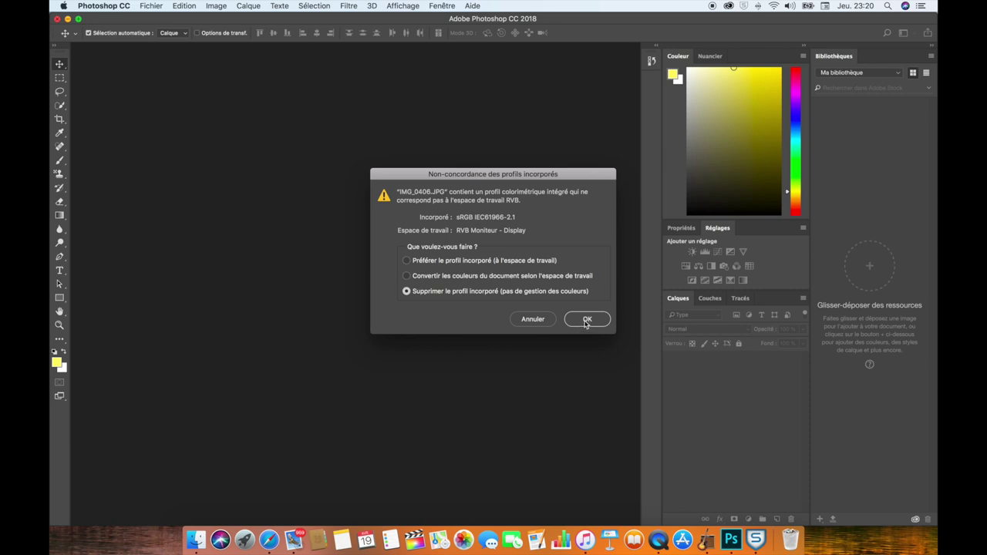
pyautogui.click(587, 321)
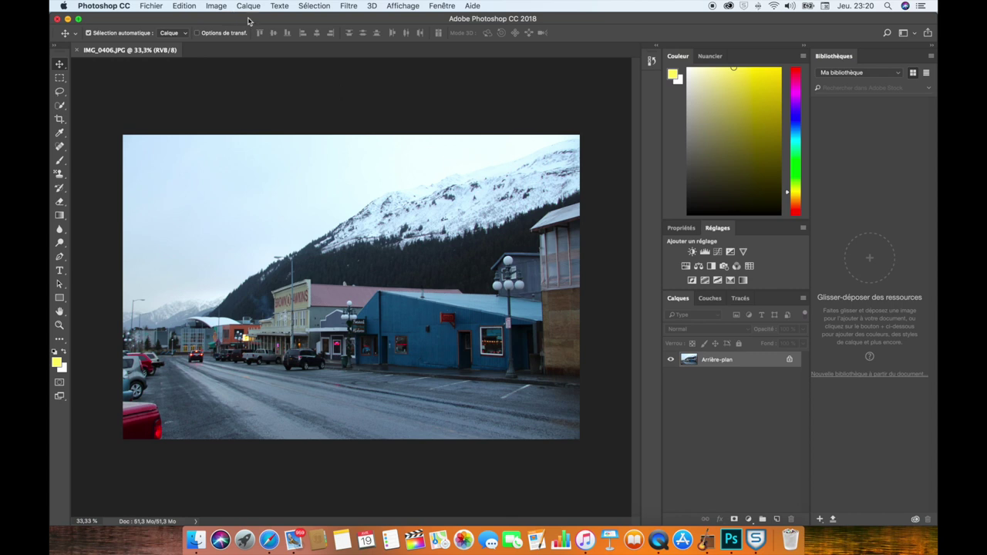
# Set the image width to 50 cm with linked proportions, giving 33,33 cm (1417 × 945 px).
pyautogui.click(215, 6)
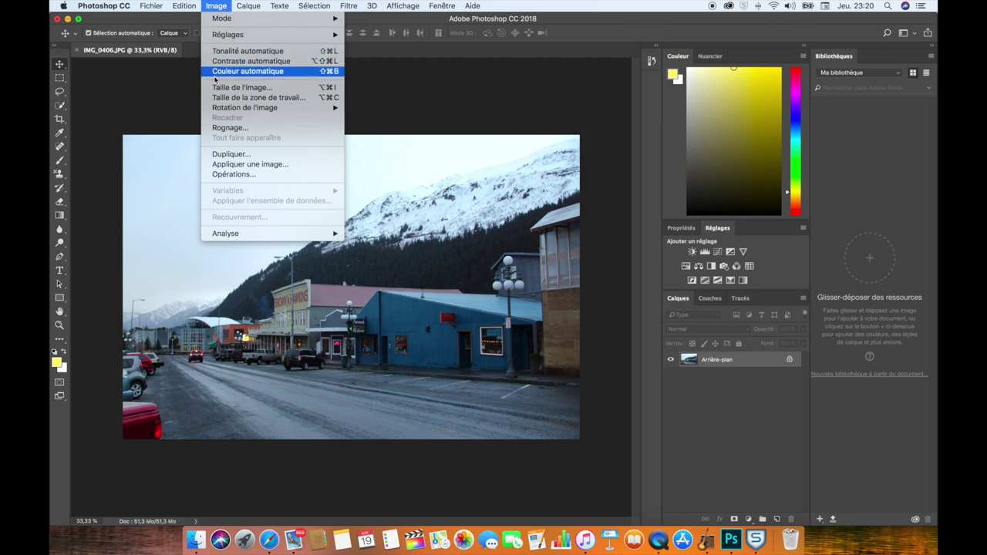
pyautogui.click(222, 89)
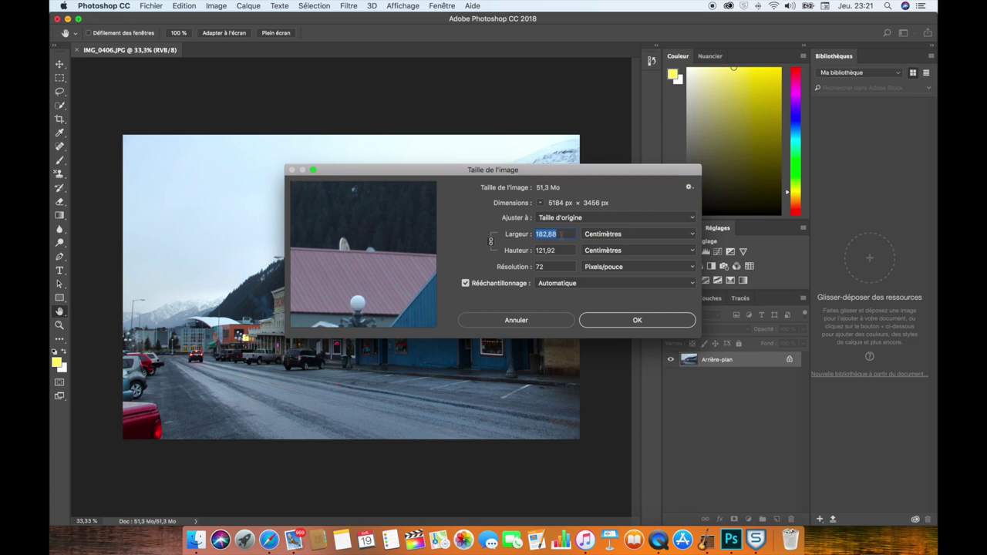
pyautogui.press('Down')
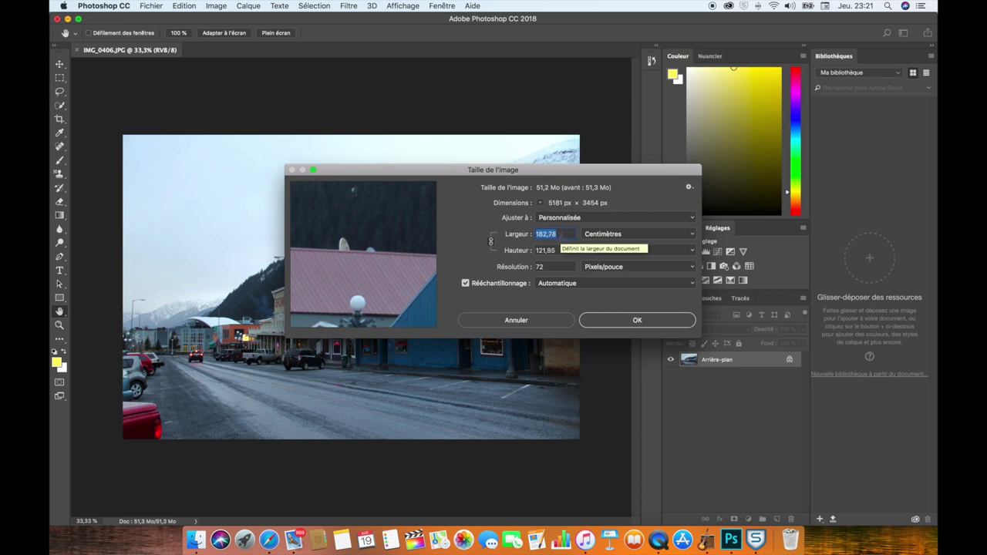
pyautogui.write('50')
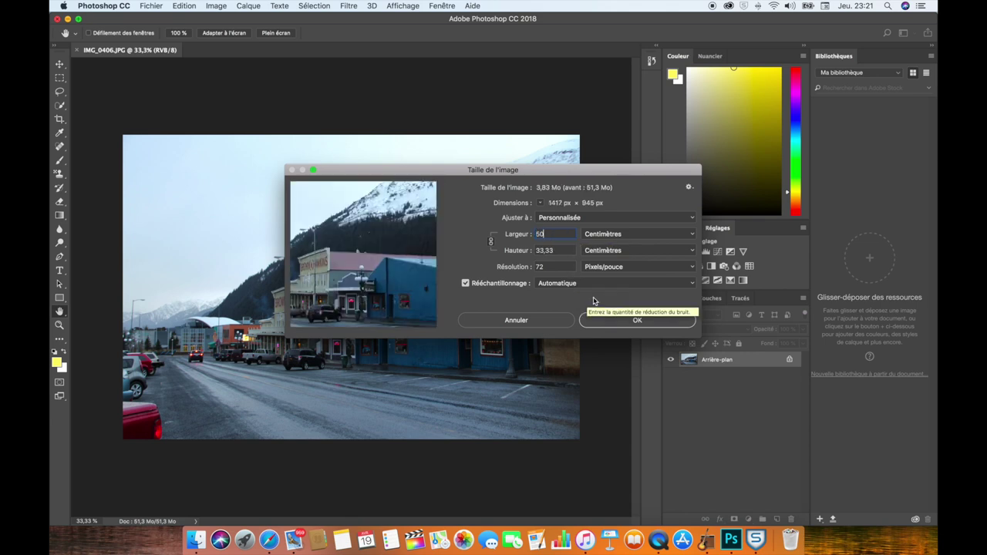
pyautogui.click(615, 321)
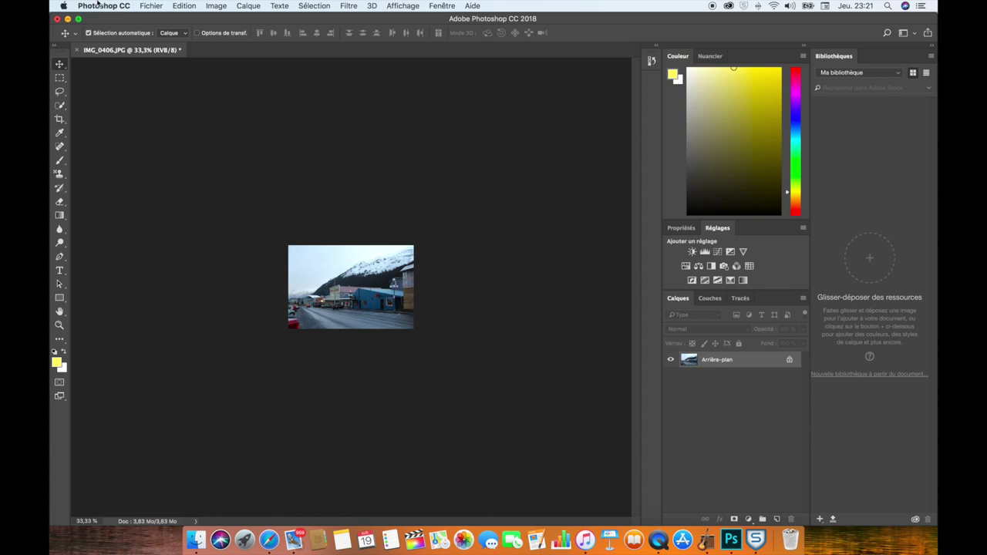
# Save a JPEG copy named 'photo youtube 2' at quality 8.
pyautogui.click(151, 6)
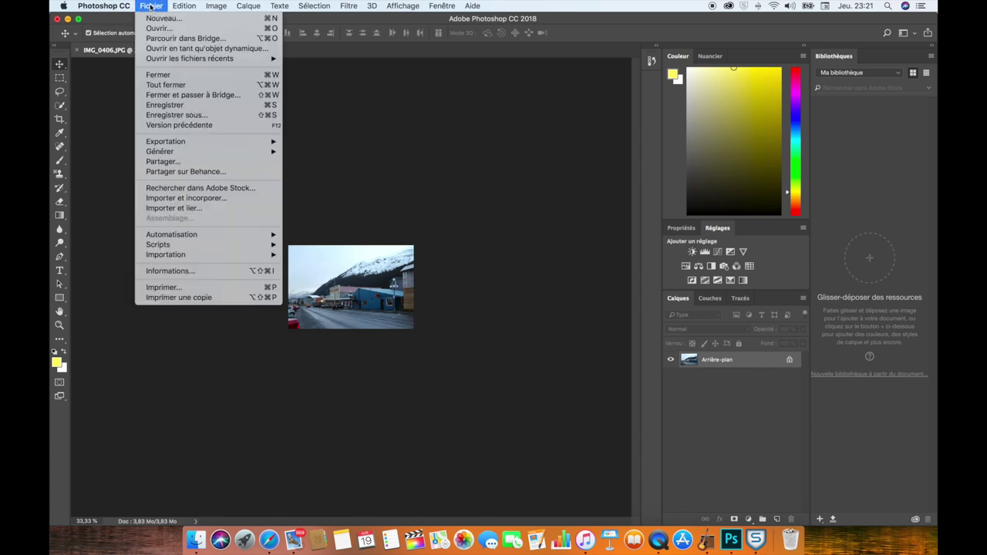
pyautogui.click(185, 115)
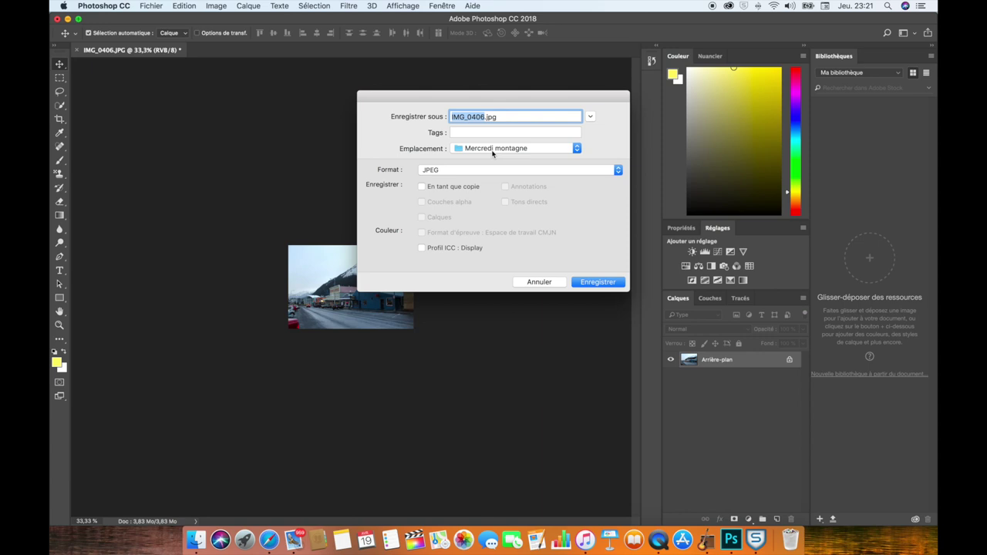
pyautogui.write('Oto')
pyautogui.press('BackSpace')
pyautogui.press('BackSpace')
pyautogui.press('BackSpace')
pyautogui.write('photo youtube ')
pyautogui.write('2')
pyautogui.click(583, 283)
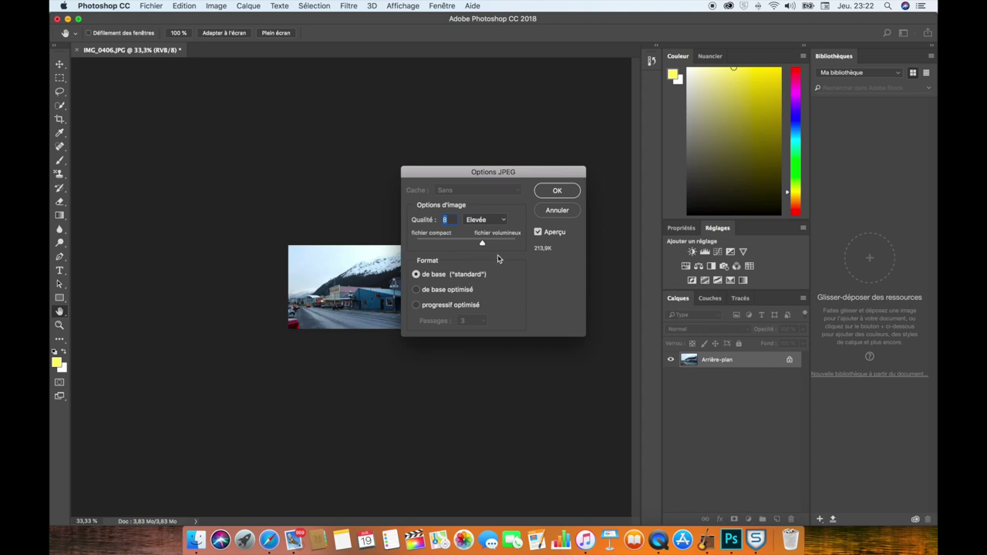
pyautogui.click(556, 193)
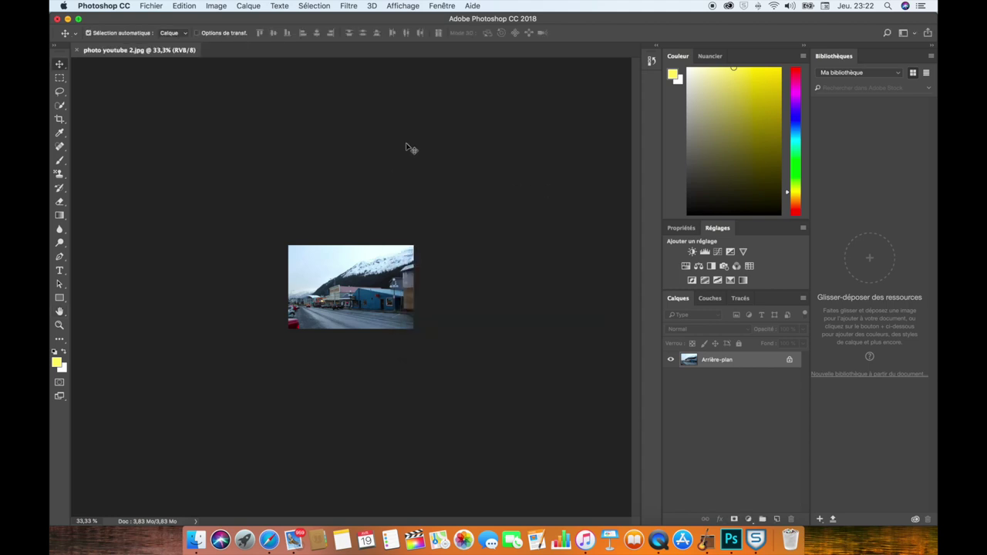
# Close the Photoshop document and browse Finder to Mercredi montagne, selecting IMG_0406.JPG.
pyautogui.click(56, 19)
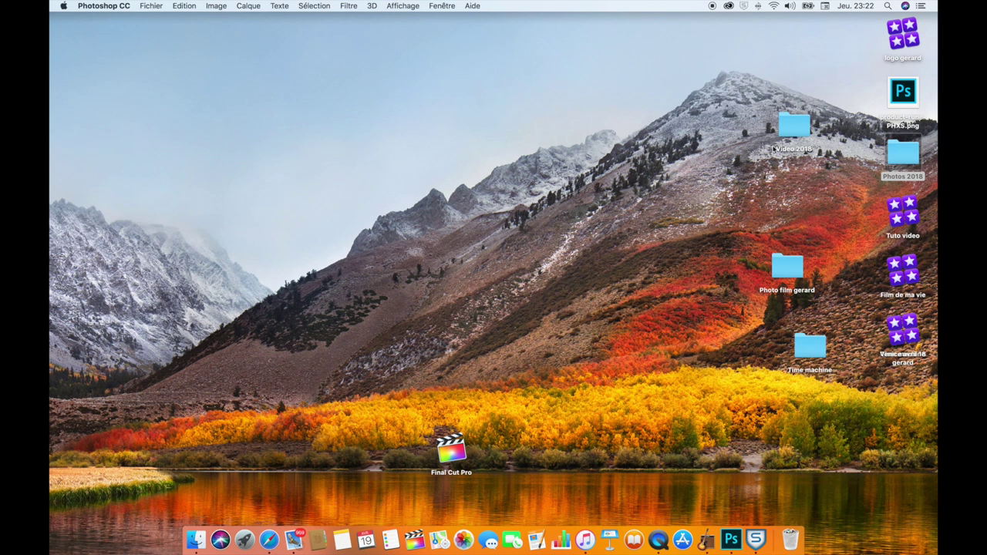
pyautogui.doubleClick(898, 155)
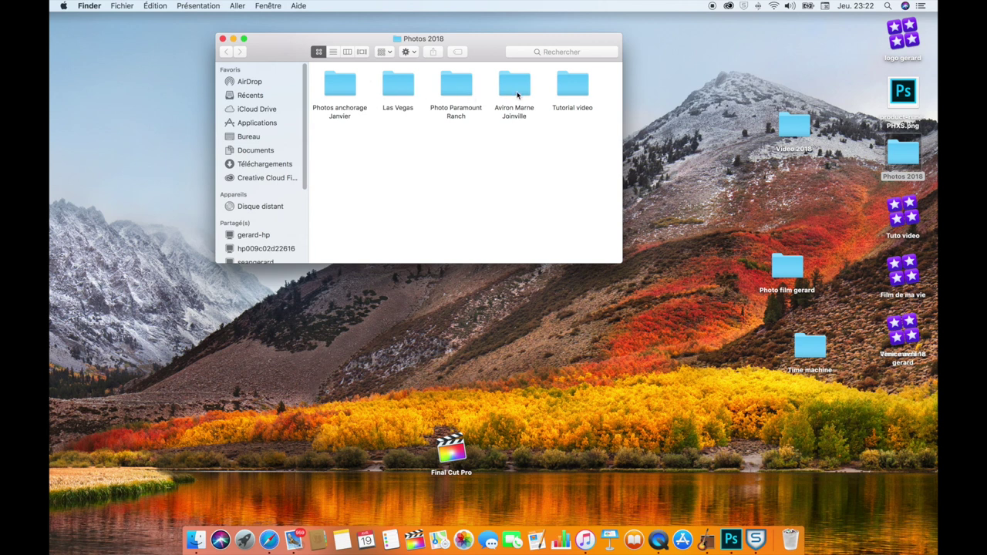
pyautogui.doubleClick(338, 90)
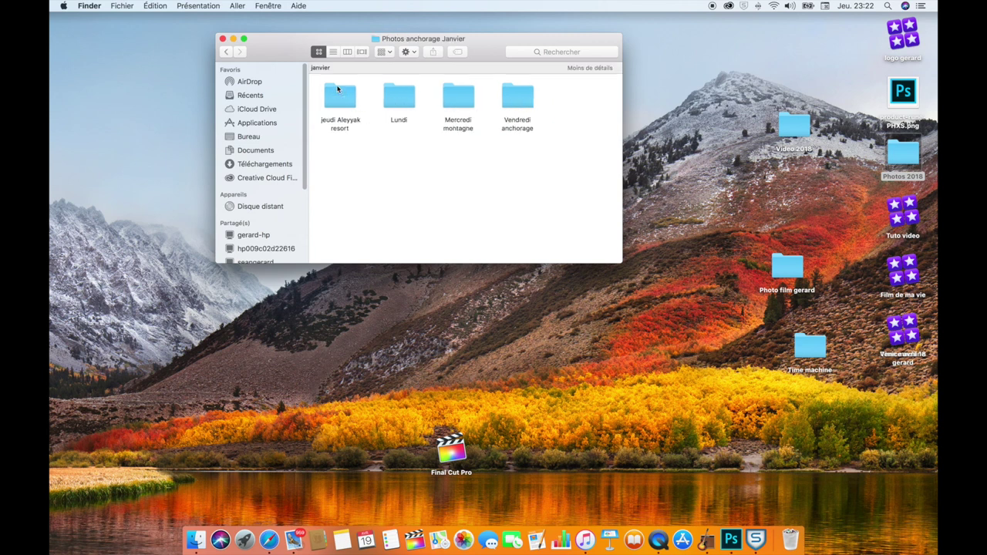
pyautogui.doubleClick(460, 111)
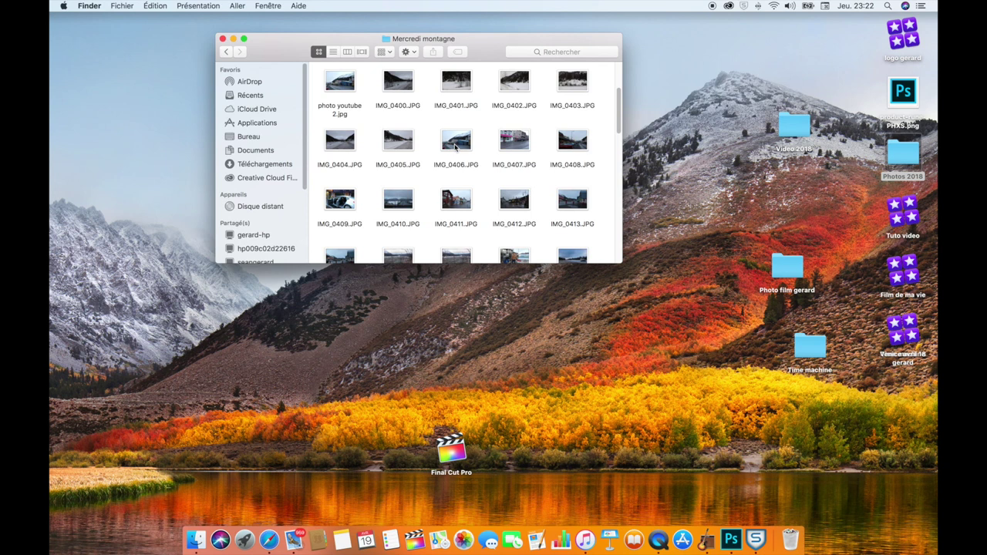
pyautogui.click(456, 146)
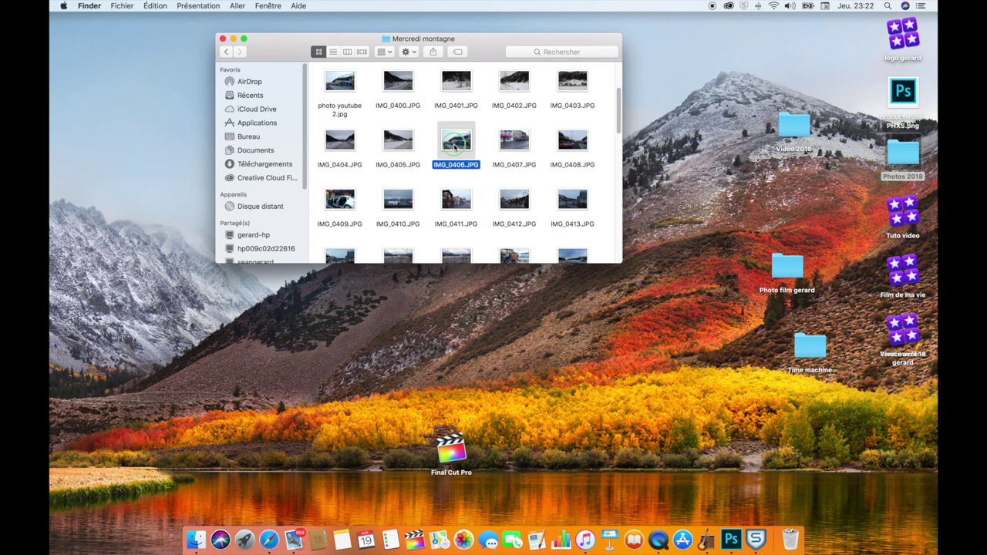
# View file info for IMG_0406.JPG (2,4 Mo, 5184 × 3456), then photo youtube 2.jpg (209 Ko, 1417 × 945).
pyautogui.rightClick(454, 148)
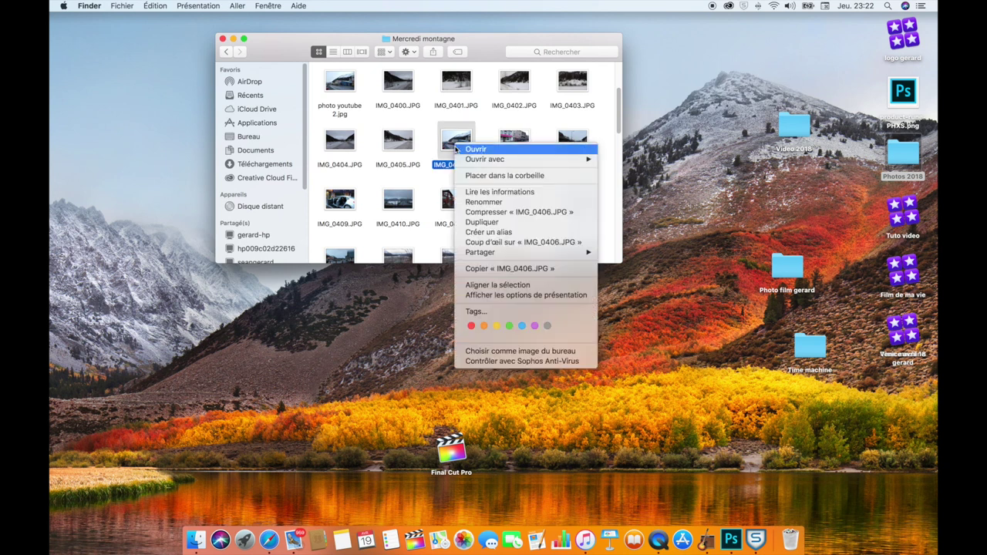
pyautogui.click(472, 194)
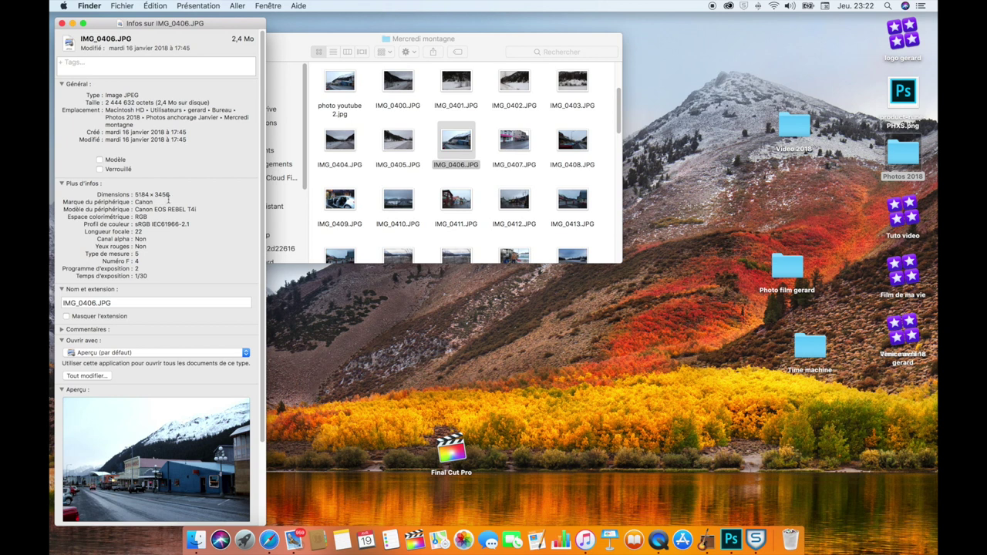
pyautogui.click(61, 23)
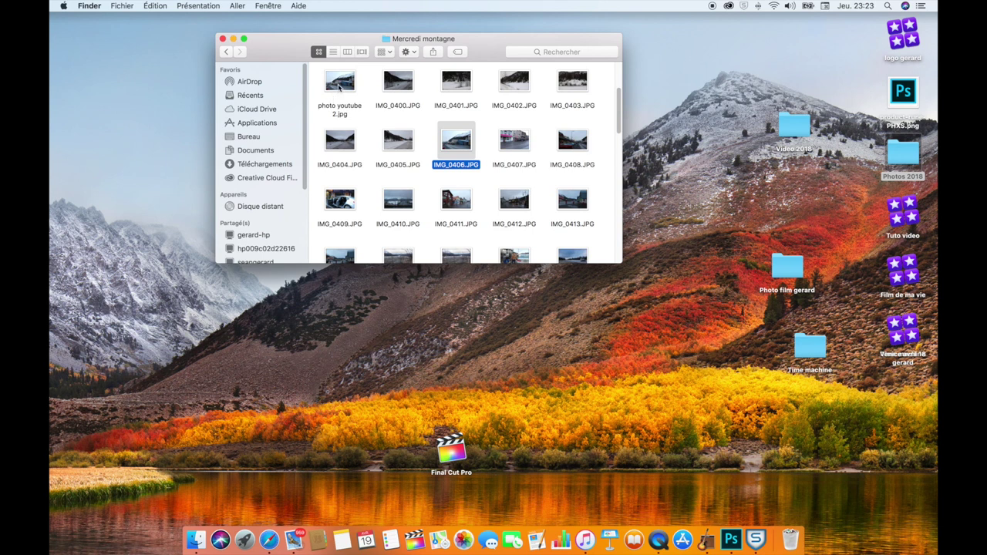
pyautogui.rightClick(339, 88)
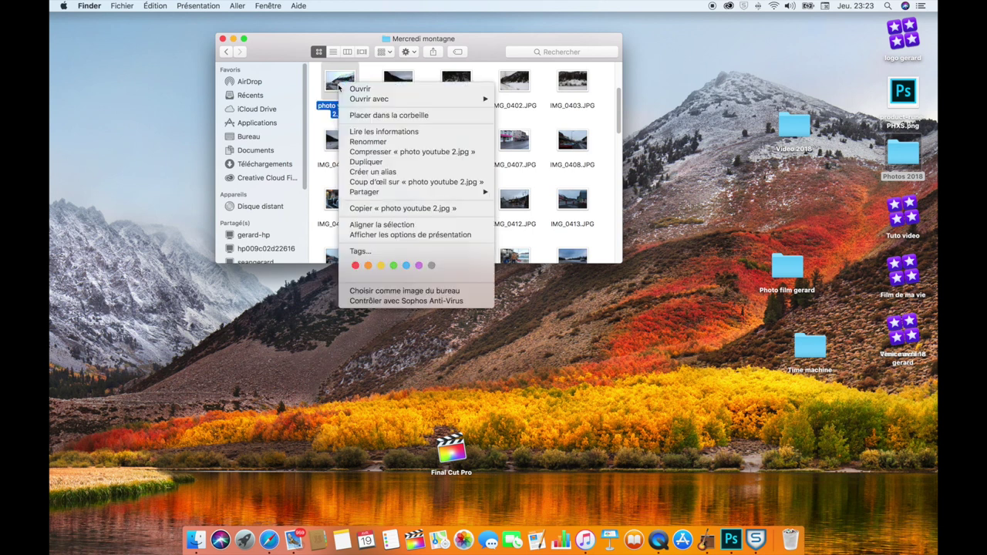
pyautogui.click(376, 133)
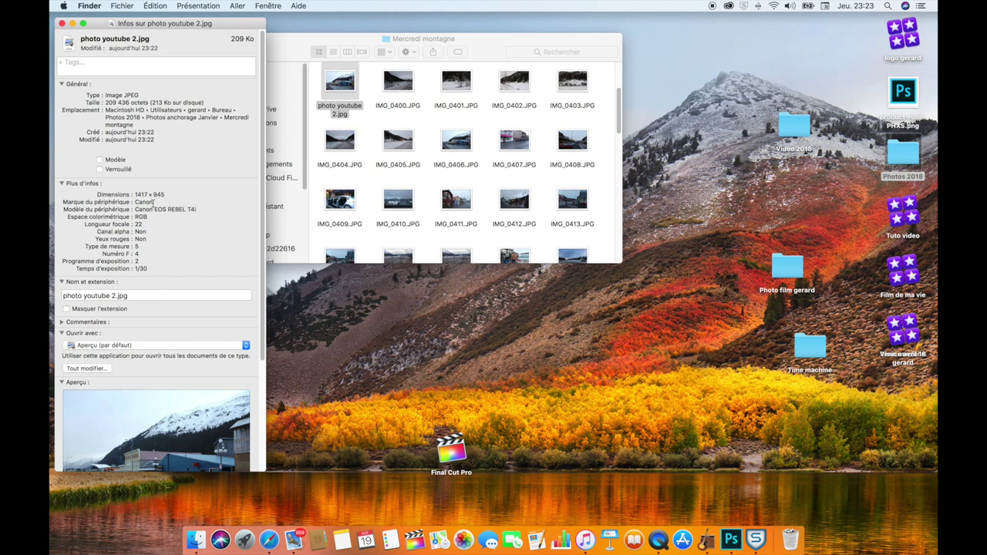
# Close the info window and open photo youtube 2.jpg in Preview.
pyautogui.click(62, 24)
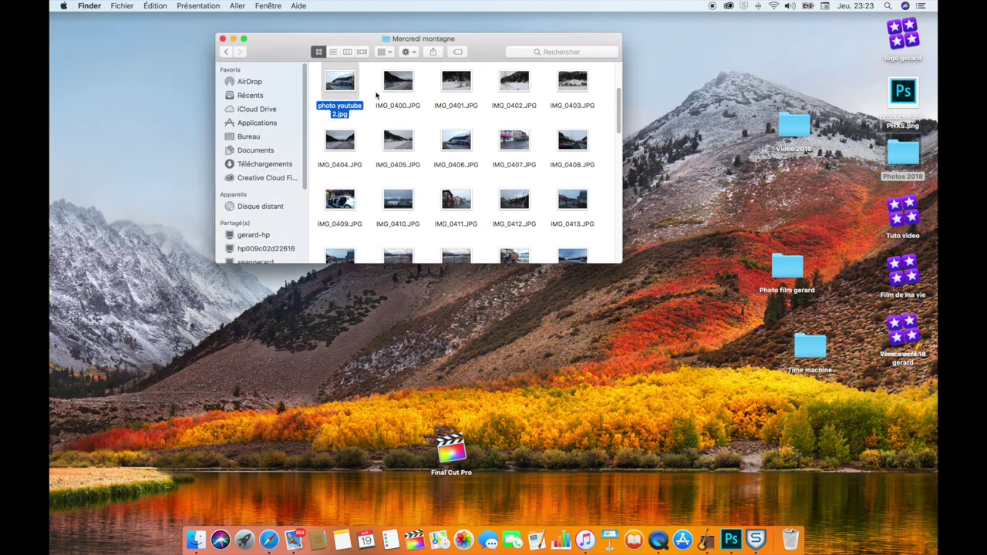
pyautogui.doubleClick(341, 86)
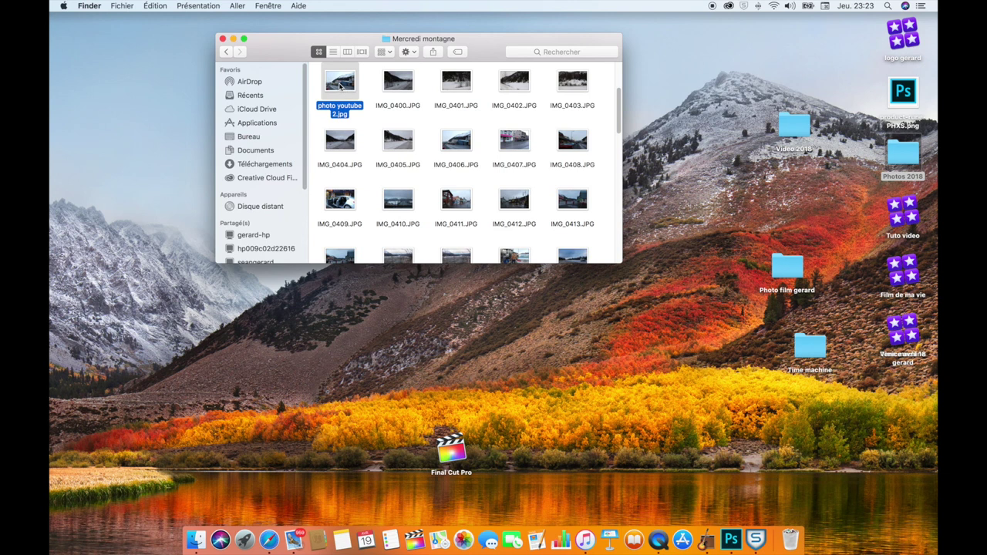